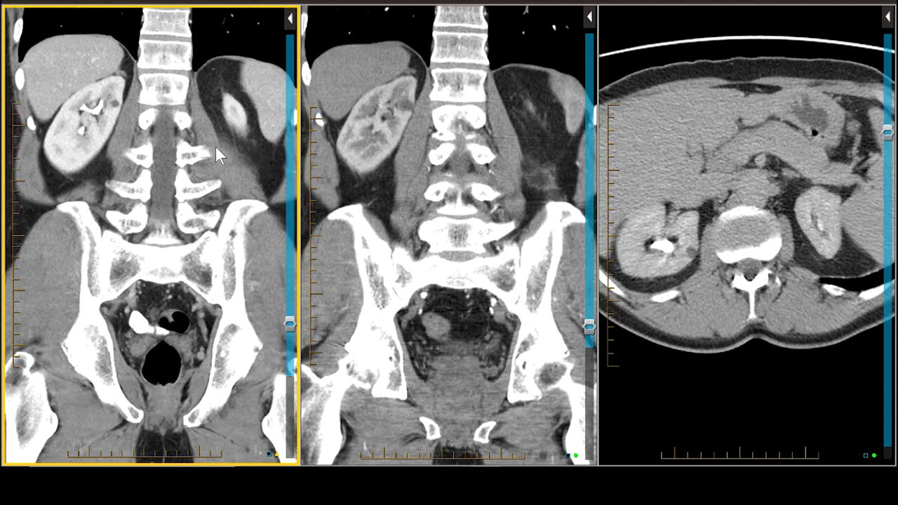
Make the second coronal series the active pane, leaving both coronal slices at their starting positions
scroll(179, 136, "up", 3)
scroll(121, 111, "down", 3)
left_click(407, 110)
scroll(407, 112, "up", 3)
scroll(410, 111, "down", 3)
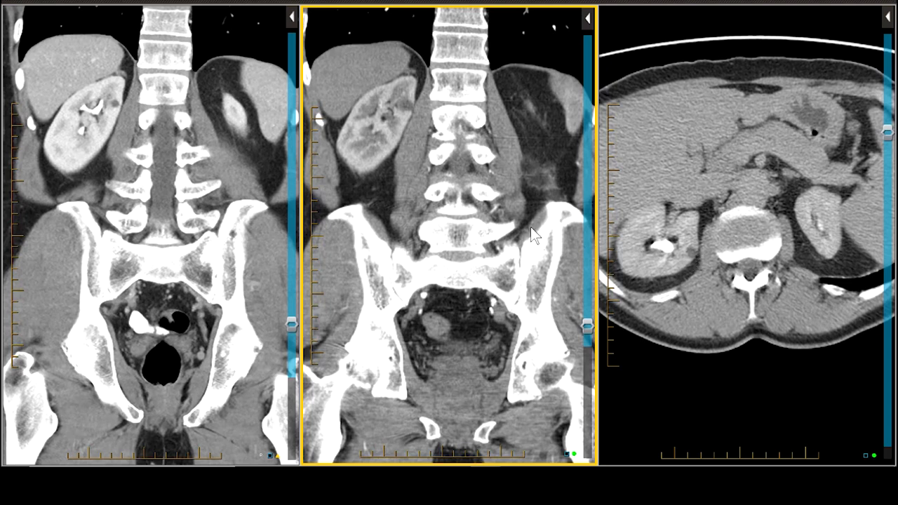
Page both coronal series to anterior slices showing the contrast-filled aorta, left kidney and round renal lesion
scroll(530, 227, "up", 10)
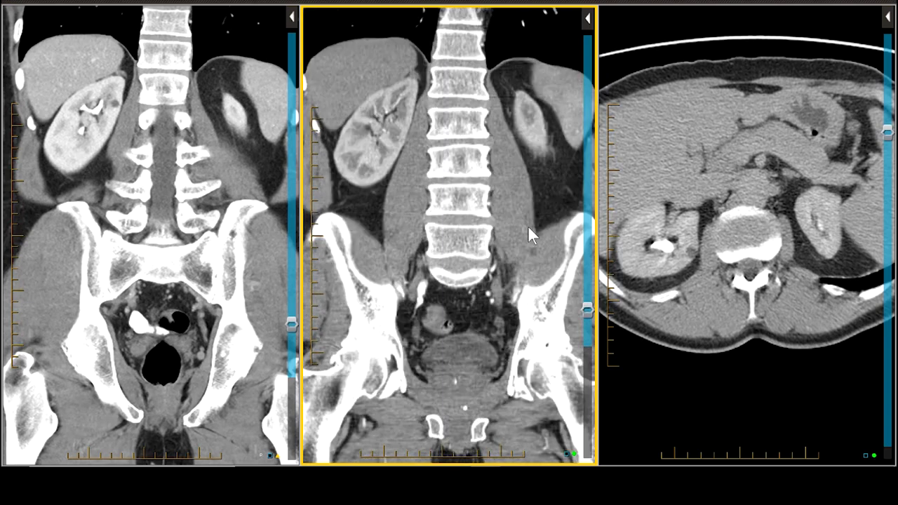
scroll(528, 225, "up", 10)
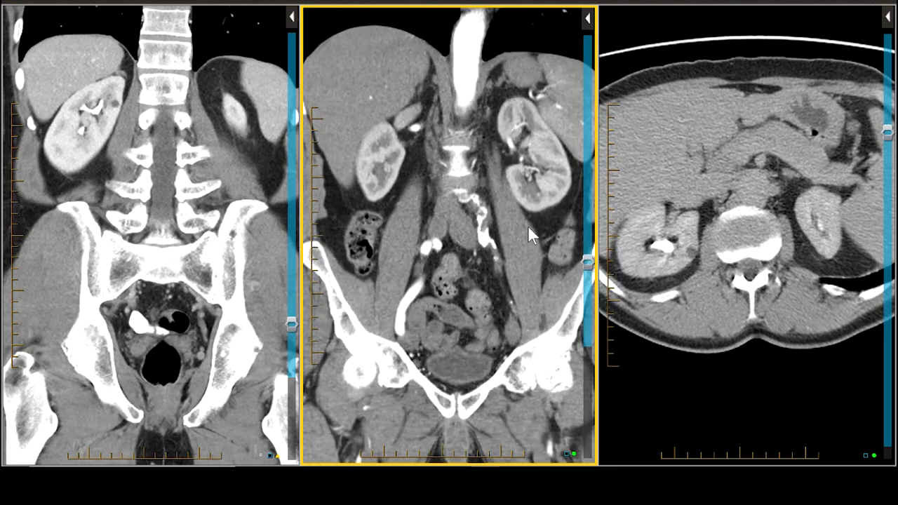
scroll(214, 242, "up", 3)
scroll(214, 234, "up", 10)
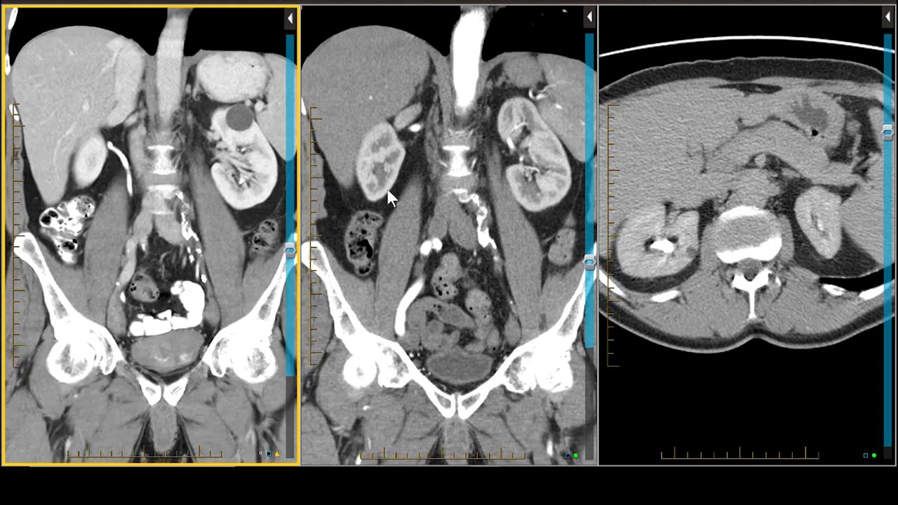
scroll(421, 187, "up", 4)
scroll(421, 191, "up", 4)
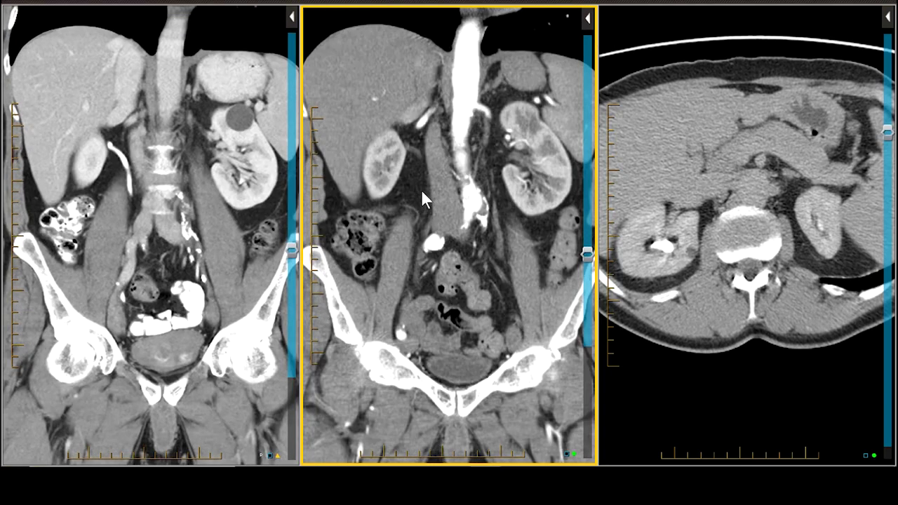
scroll(421, 193, "down", 4)
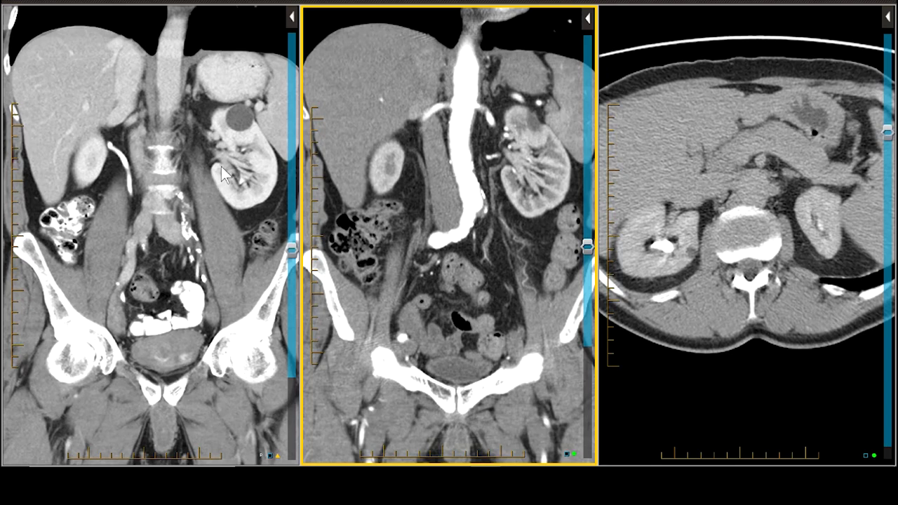
Bring the first coronal series to a kidney-level slice through the lumbar spine
scroll(221, 166, "down", 10)
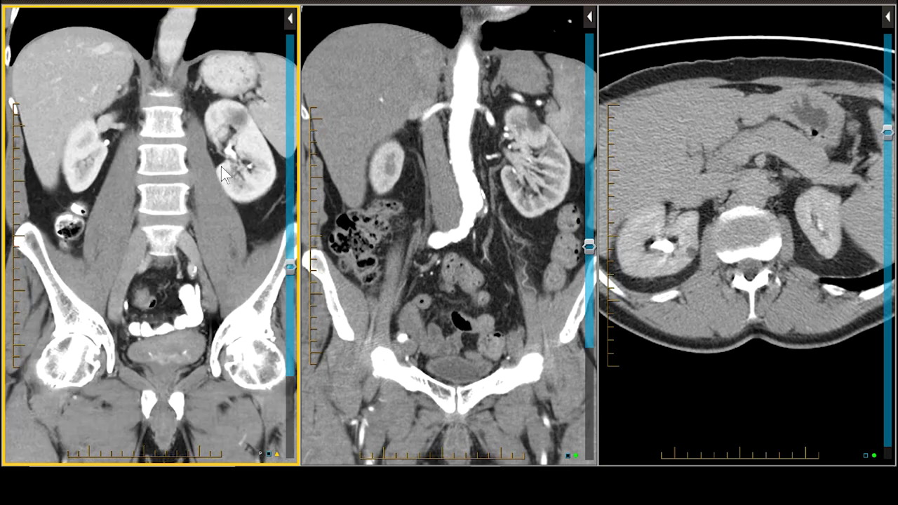
scroll(221, 167, "down", 8)
scroll(383, 196, "down", 3)
scroll(382, 189, "down", 12)
scroll(379, 184, "up", 4)
scroll(379, 181, "down", 4)
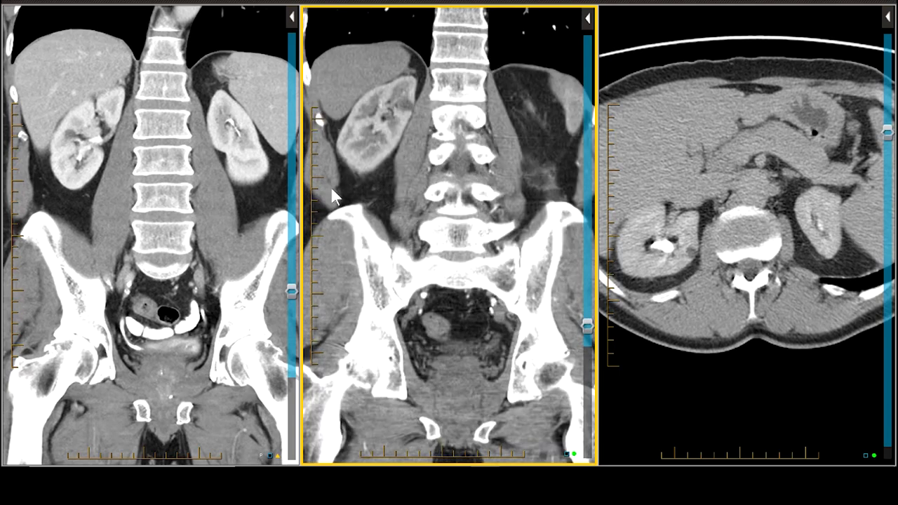
left_click(216, 191)
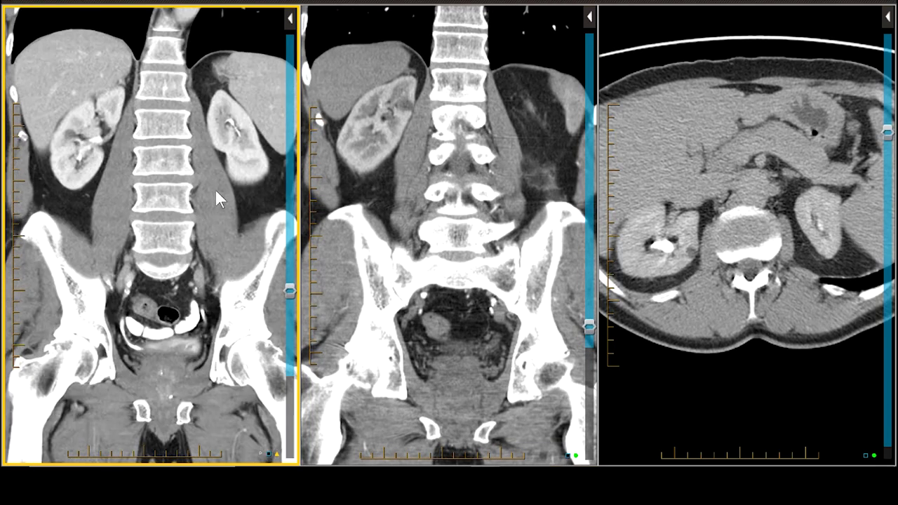
scroll(217, 189, "up", 2)
Match the second coronal series to that slice, showing both kidneys, their hilar vessels and the pelvis
left_click(360, 186)
scroll(361, 185, "up", 5)
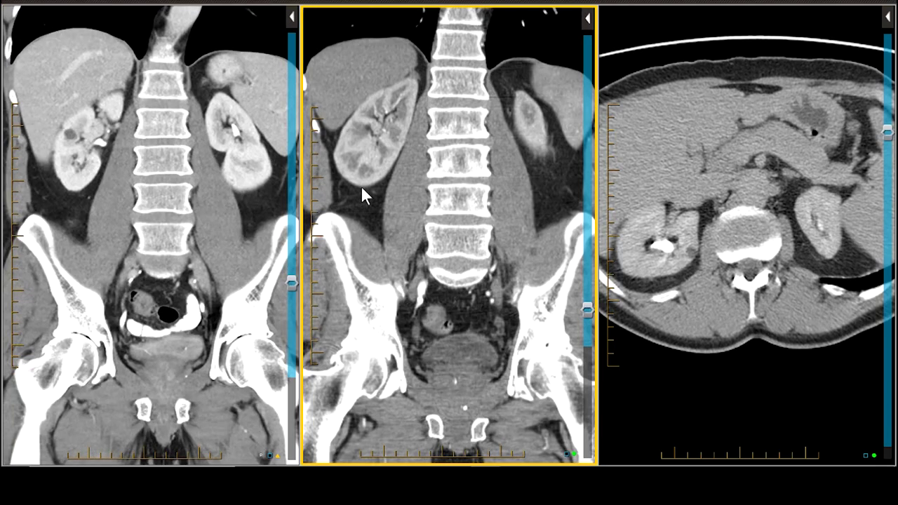
scroll(360, 186, "down", 3)
scroll(359, 186, "down", 1)
scroll(359, 186, "up", 6)
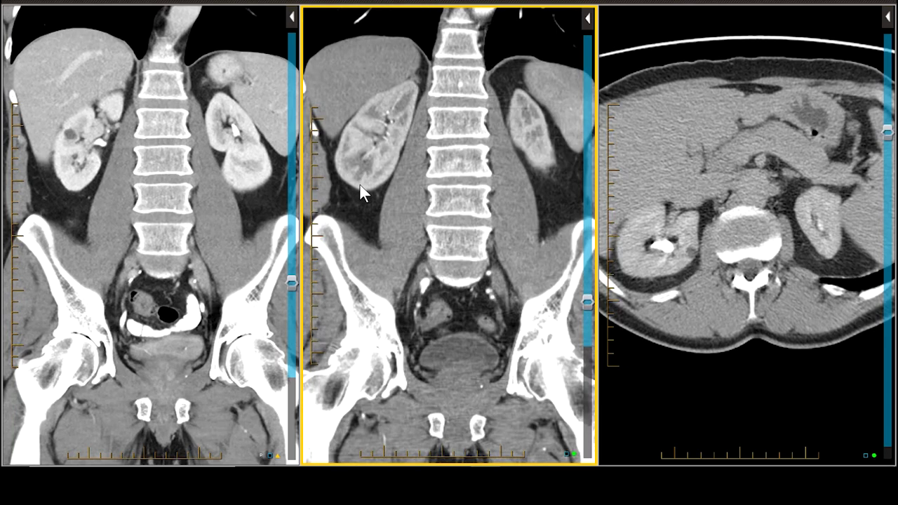
scroll(360, 186, "down", 3)
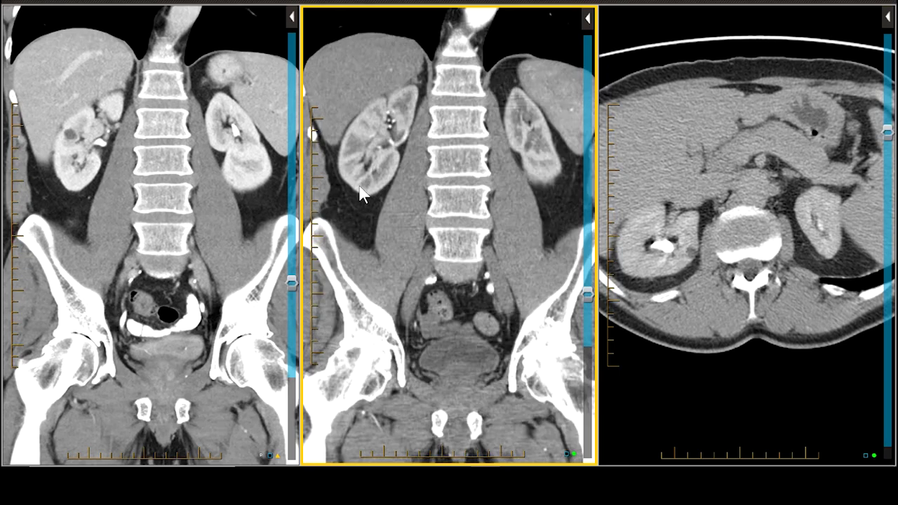
scroll(360, 194, "down", 1)
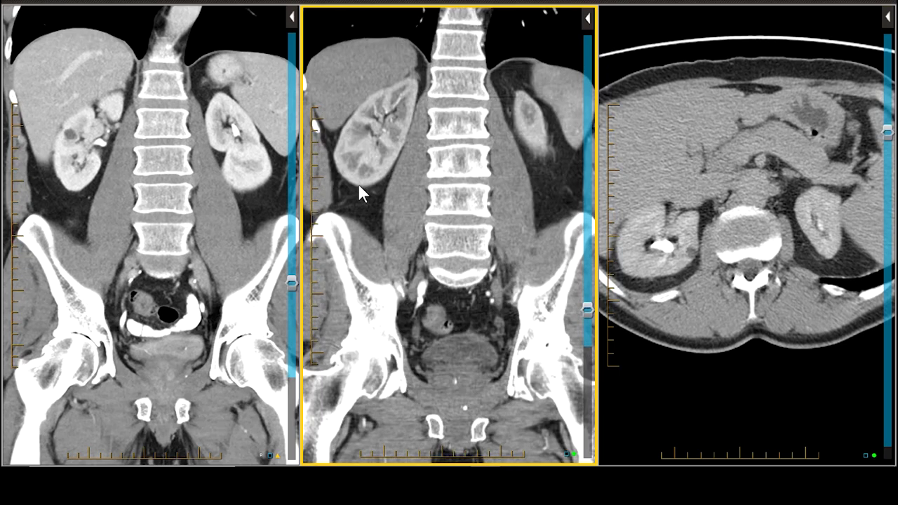
scroll(359, 193, "up", 2)
scroll(359, 193, "up", 3)
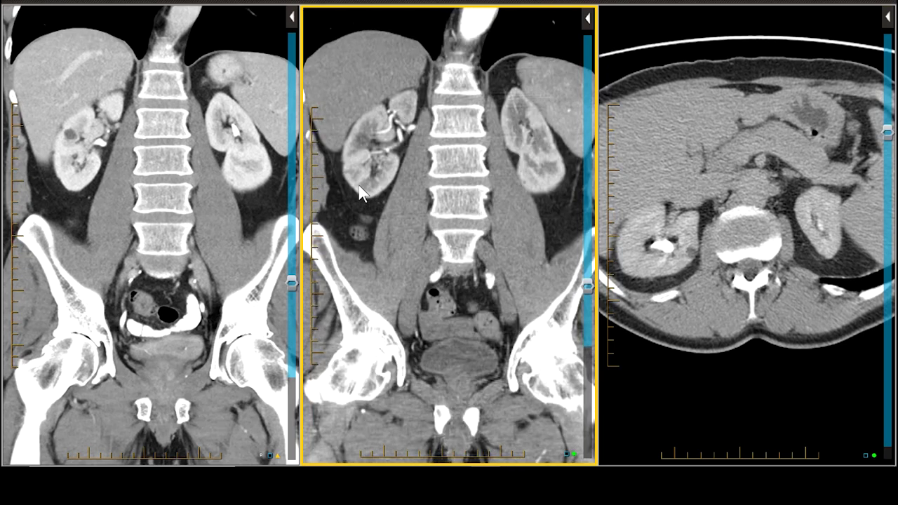
scroll(359, 194, "up", 2)
scroll(360, 193, "down", 2)
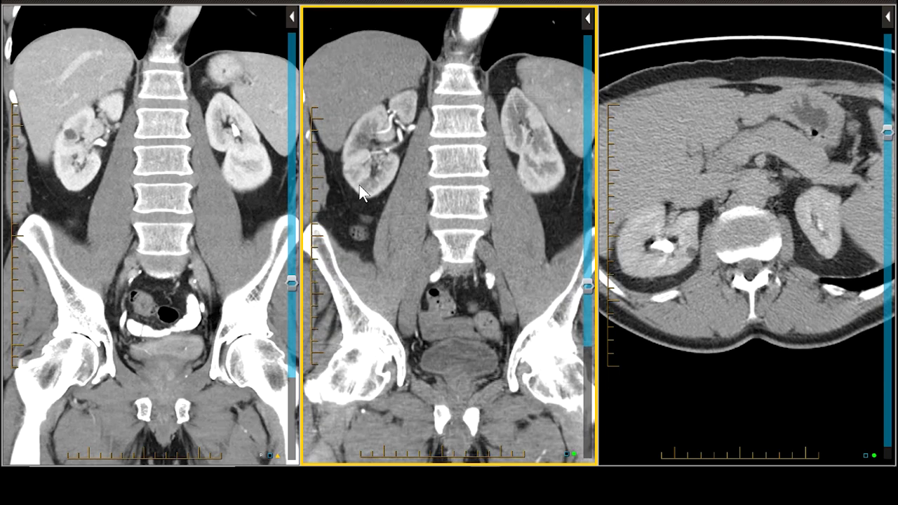